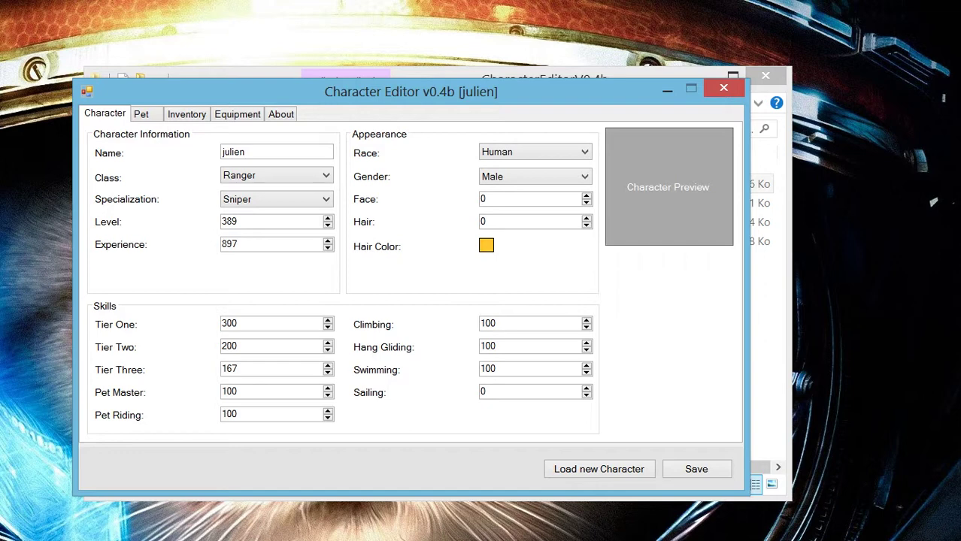
click(535, 177)
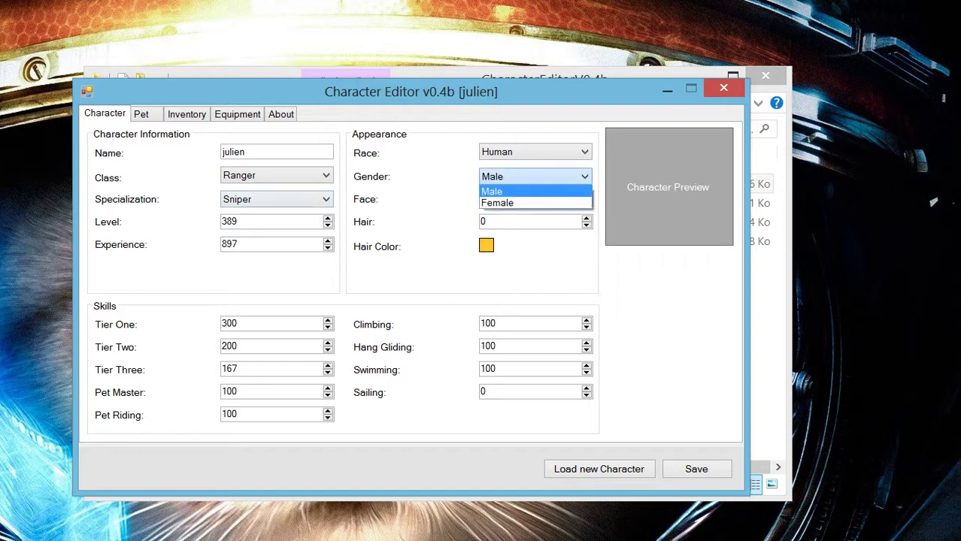
click(535, 177)
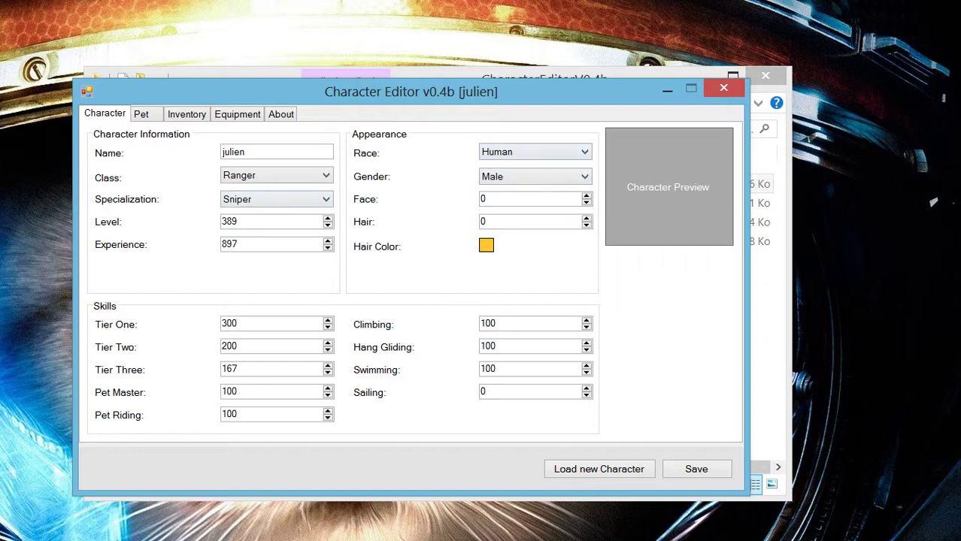
double_click(230, 244)
click(239, 244)
double_click(229, 244)
click(239, 244)
double_click(230, 245)
Rename the character's pet to draven and save the character.
click(141, 114)
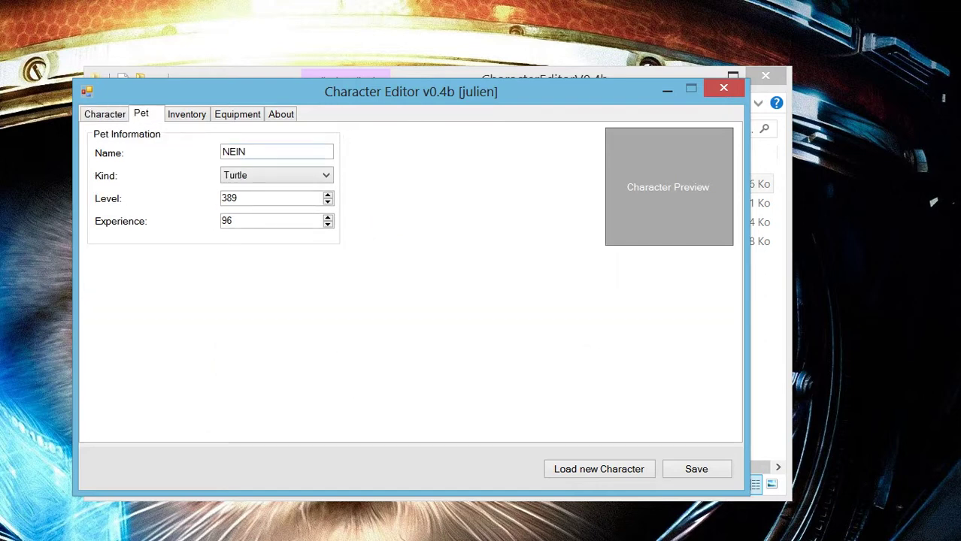
double_click(233, 152)
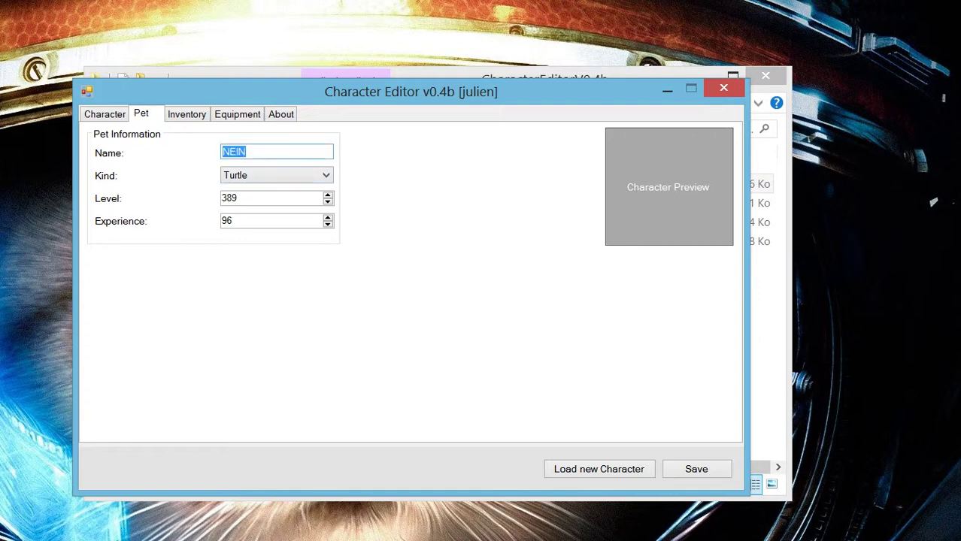
text(draven)
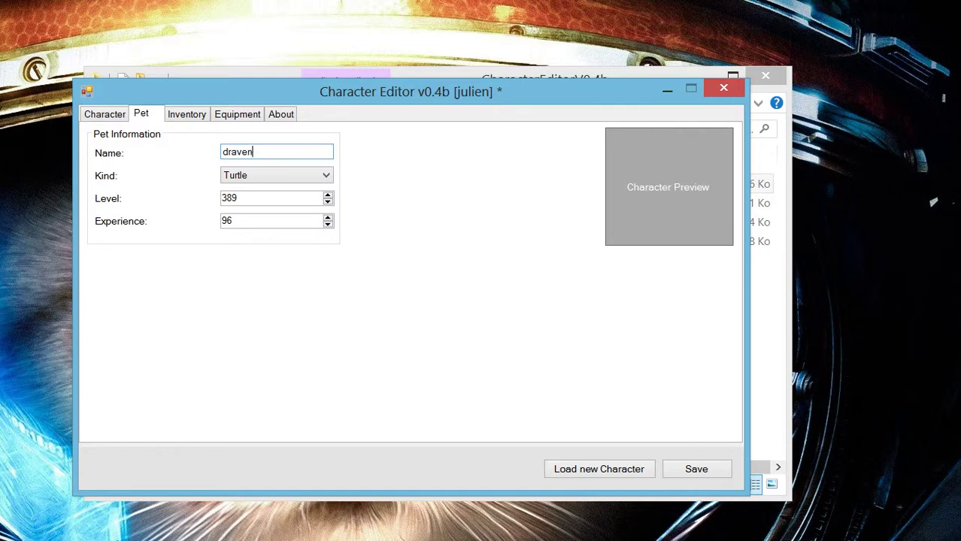
click(697, 469)
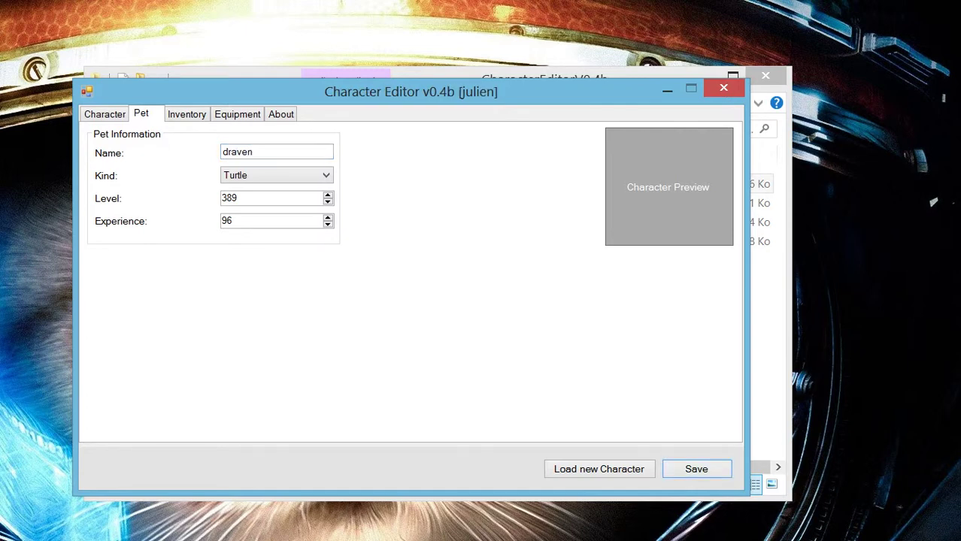
Assign a Consumables item of subtype Bomb to the fifth slot in the first row of the equipment inventory.
click(187, 114)
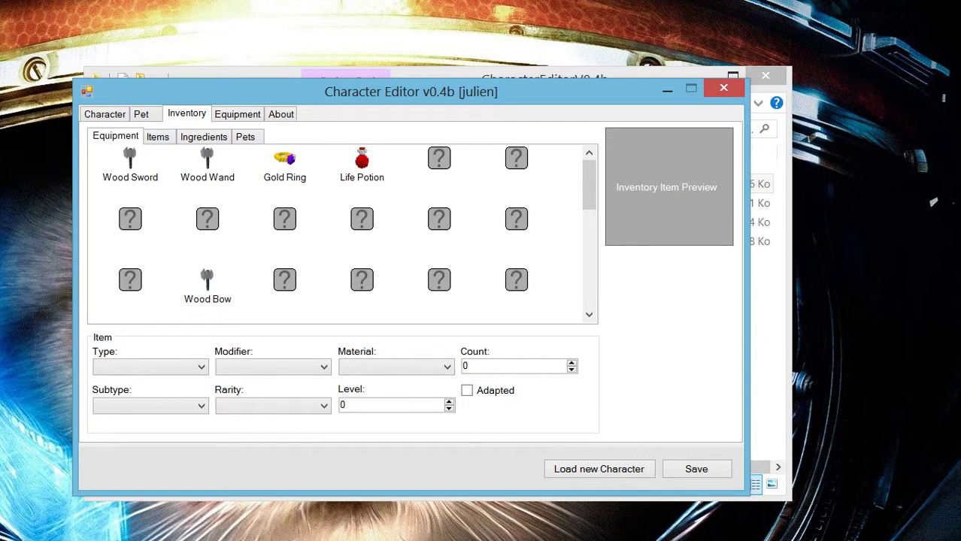
click(439, 158)
click(361, 159)
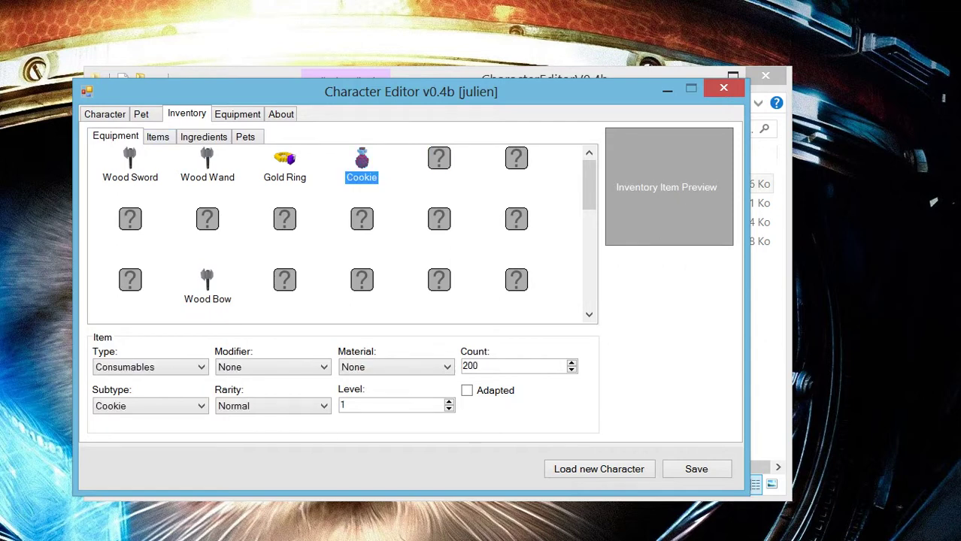
click(439, 158)
click(151, 367)
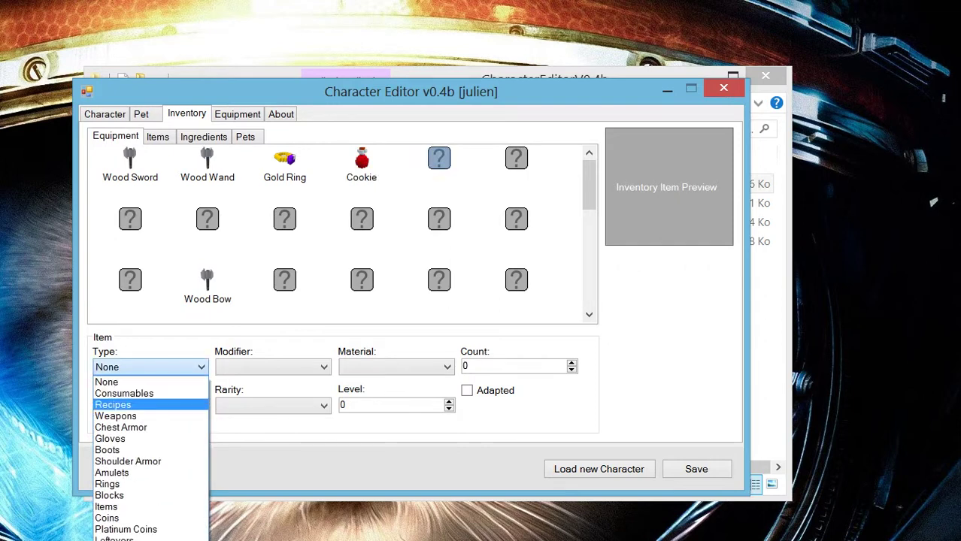
click(124, 393)
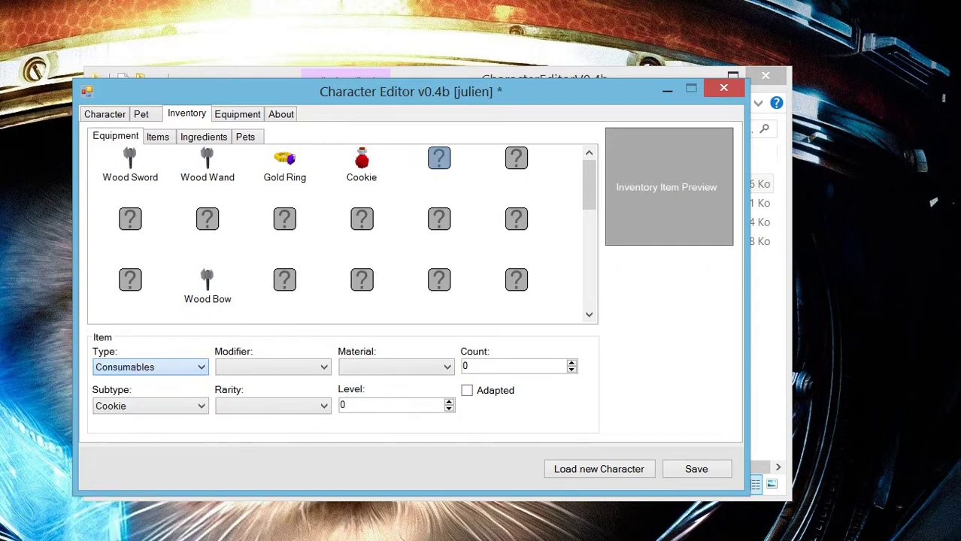
click(151, 406)
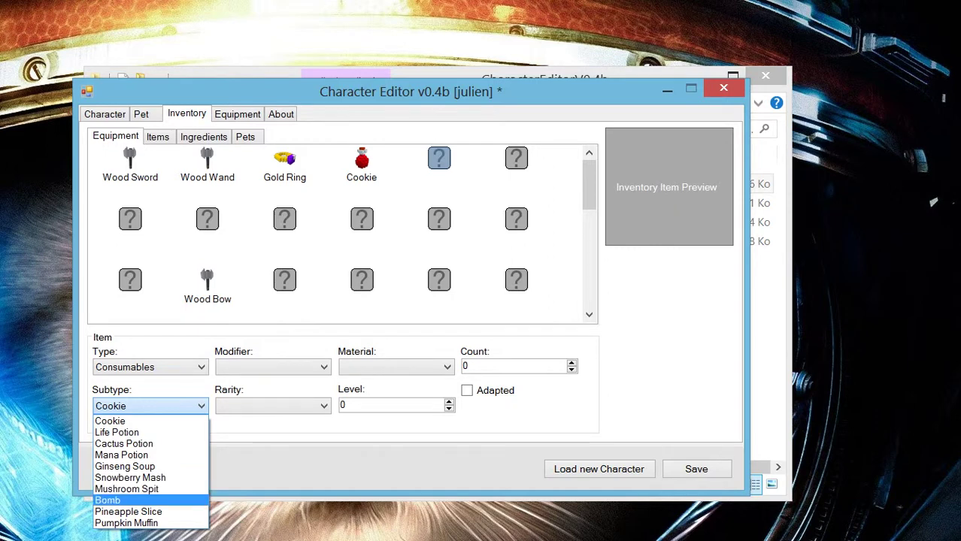
click(124, 500)
Set the bomb's count to 200 and save the character.
double_click(466, 366)
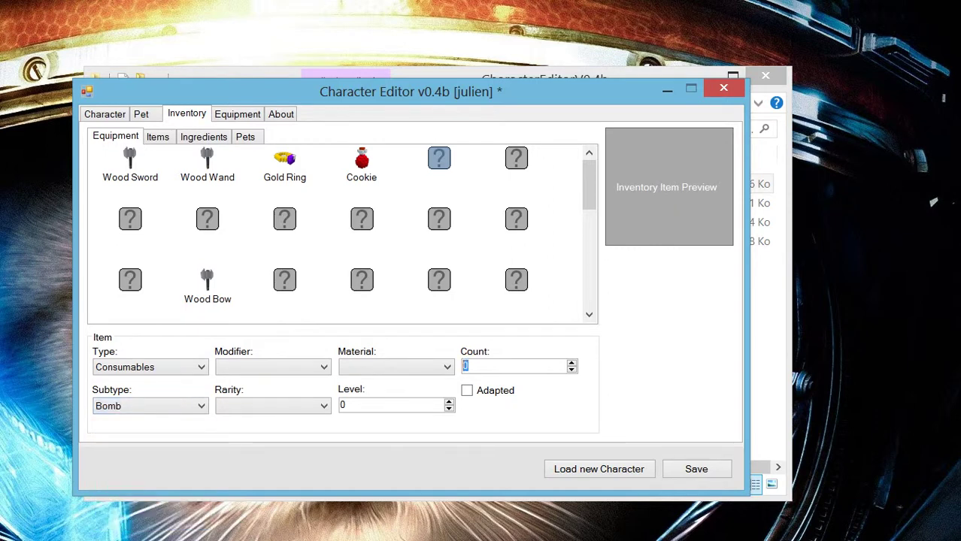
text(200)
click(696, 469)
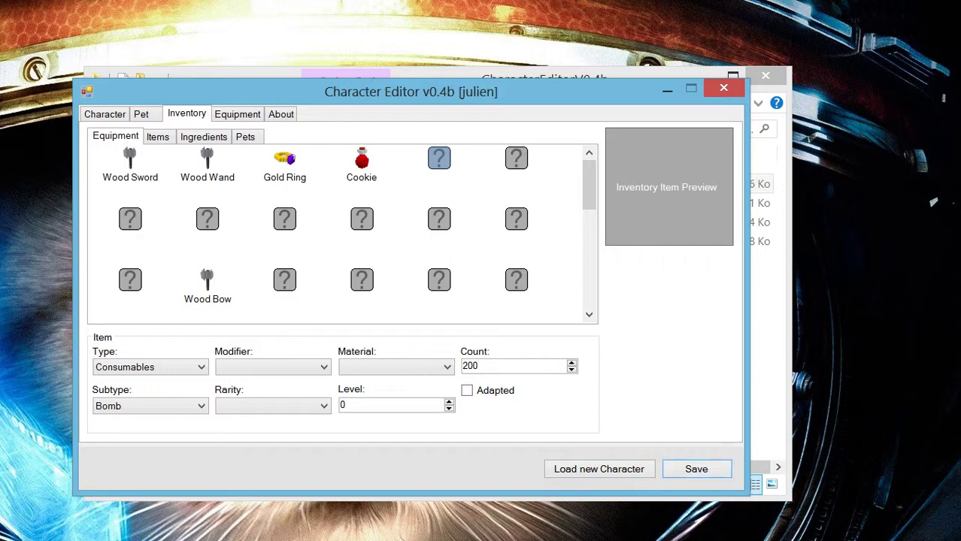
click(237, 114)
click(281, 115)
click(237, 114)
click(141, 114)
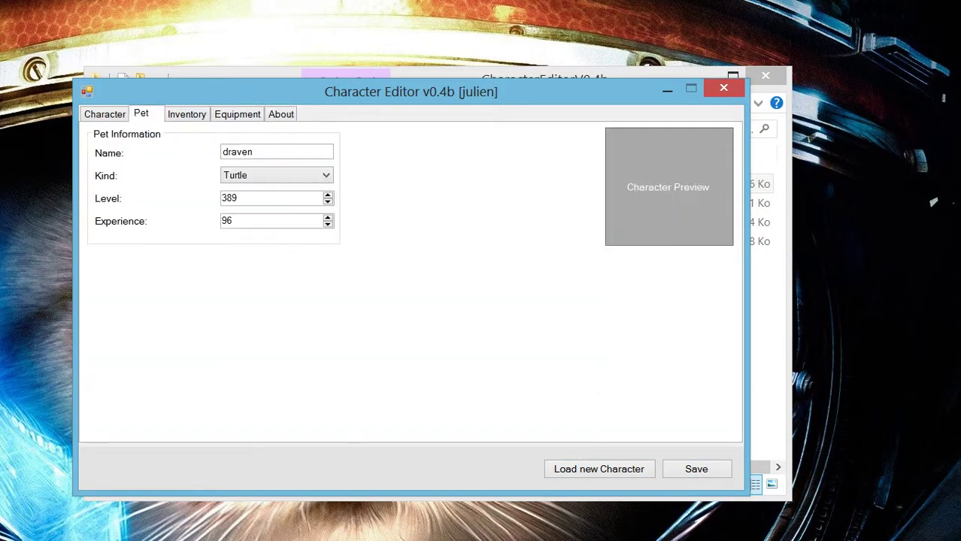
click(104, 115)
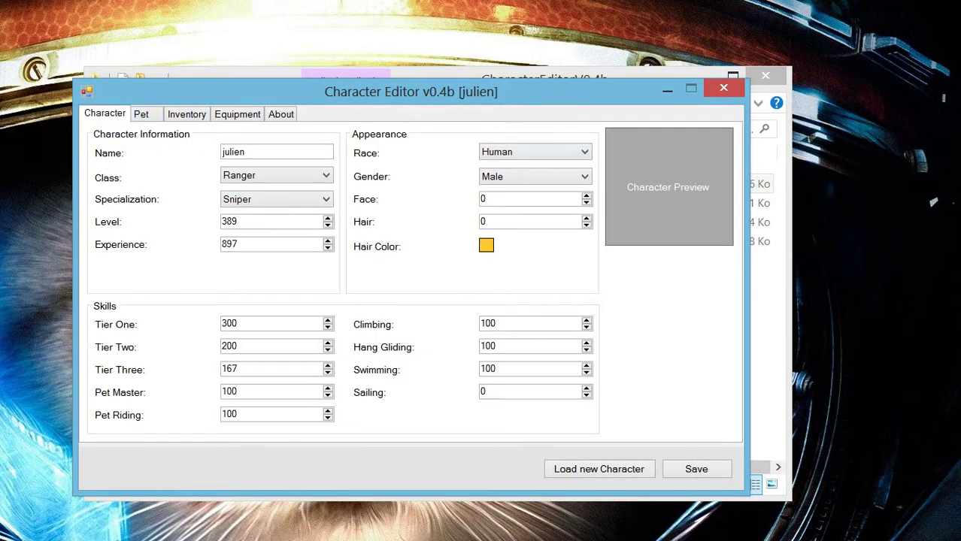
key(ctrl+Tab)
key(ctrl+Tab)
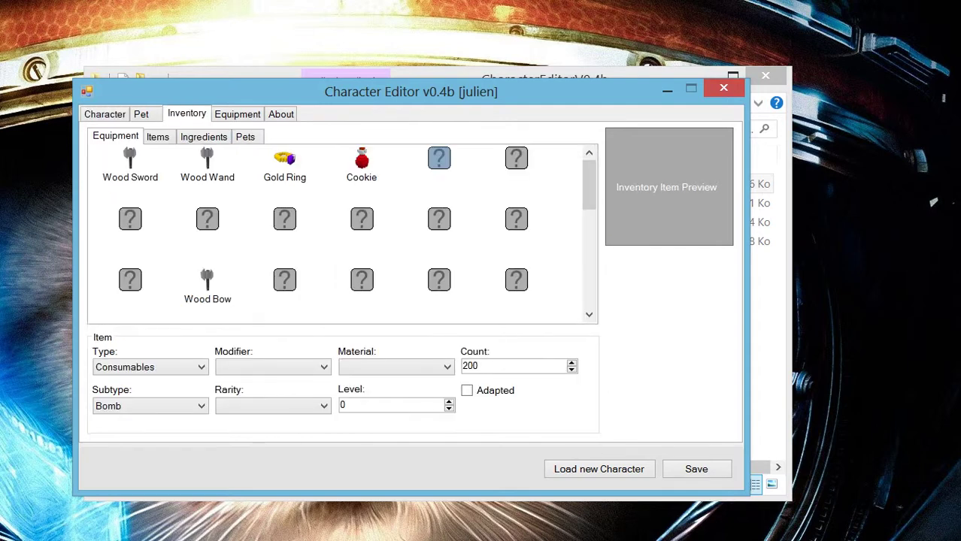
Assign a Weapons item of subtype Sword to the first slot in the second row of the equipment inventory.
click(130, 218)
click(150, 368)
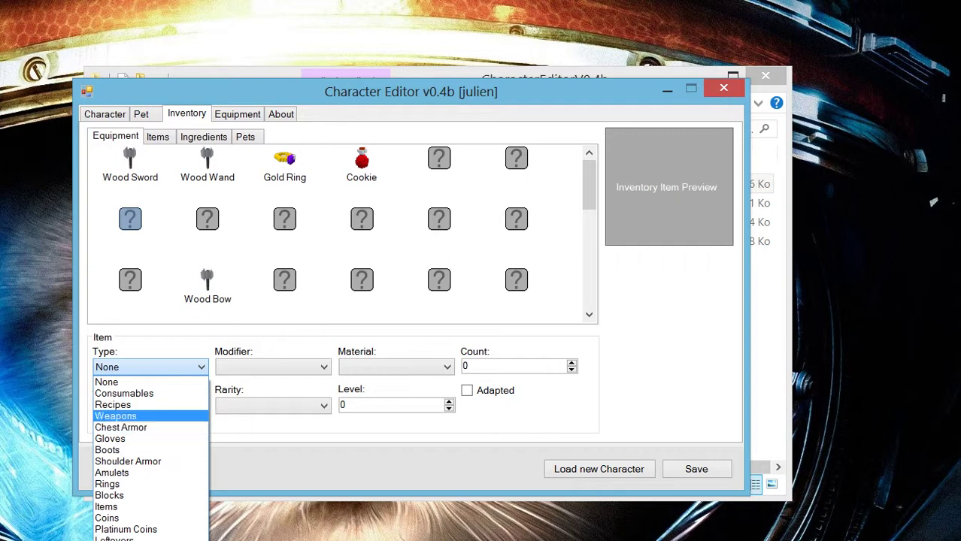
click(121, 417)
click(150, 406)
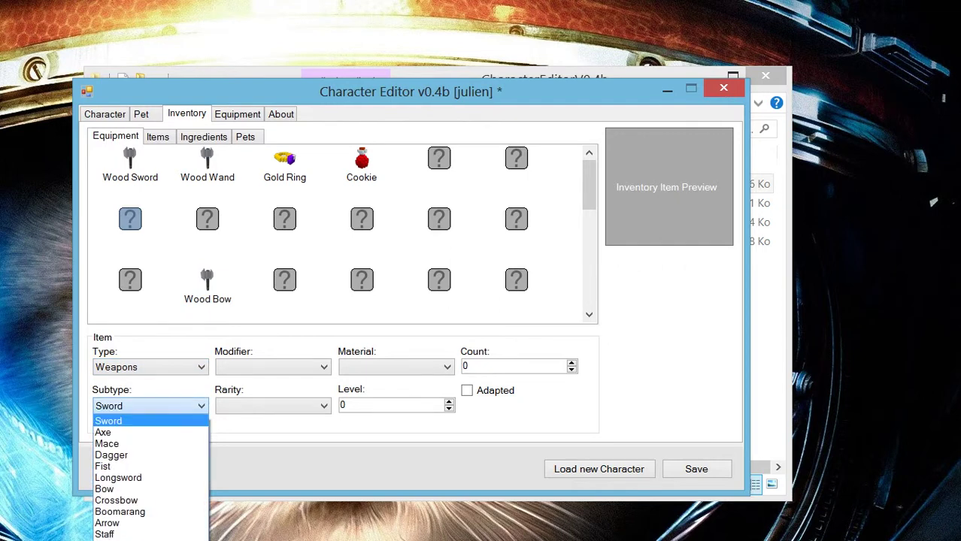
click(128, 420)
Give the new sword Legendary rarity, the "Fabulous of" modifier and Ruby as its material.
click(272, 406)
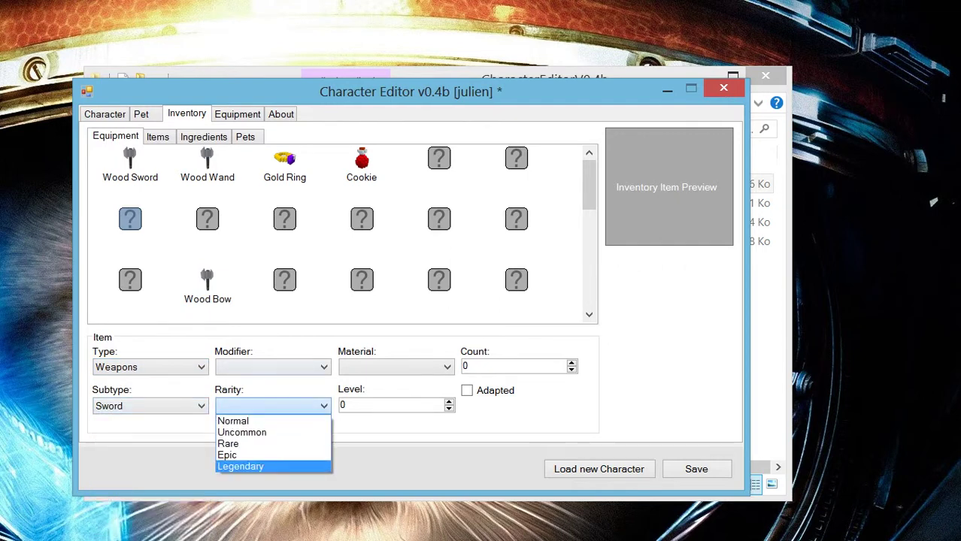
click(244, 466)
click(272, 368)
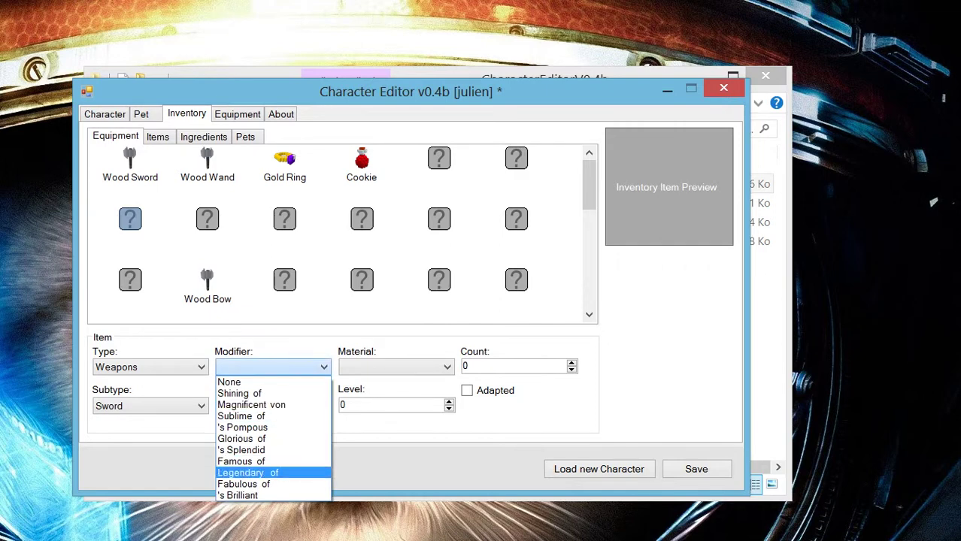
click(255, 485)
click(396, 368)
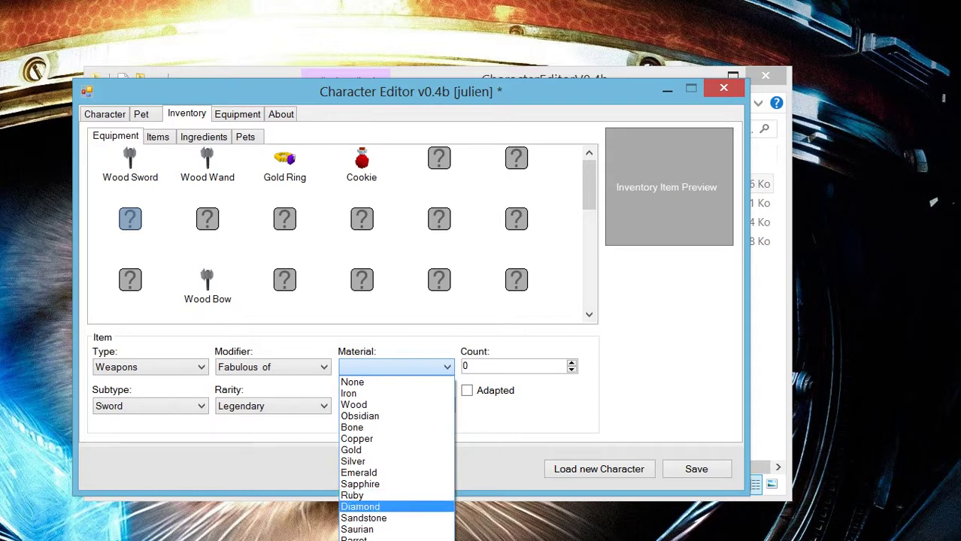
click(396, 496)
Set the sword's level to 355 and count to 1, save the character, and reselect the sword's slot.
drag(362, 406, 320, 406)
text(3555)
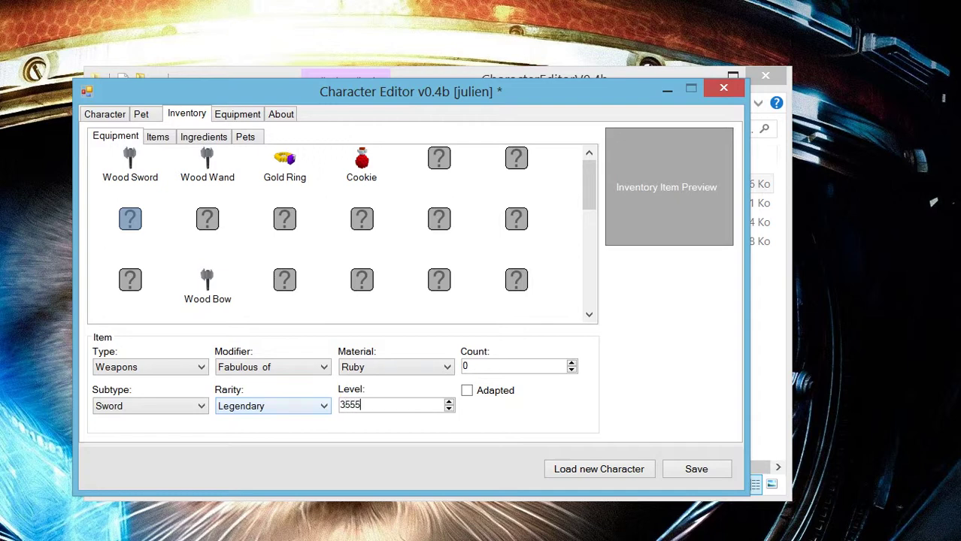
key(BackSpace)
key(Tab)
text(1)
click(697, 469)
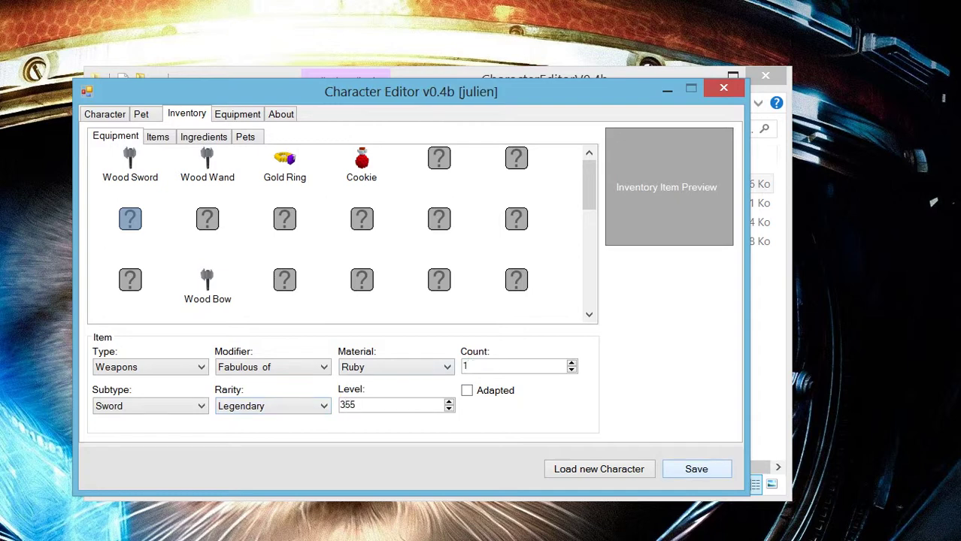
click(697, 469)
click(208, 220)
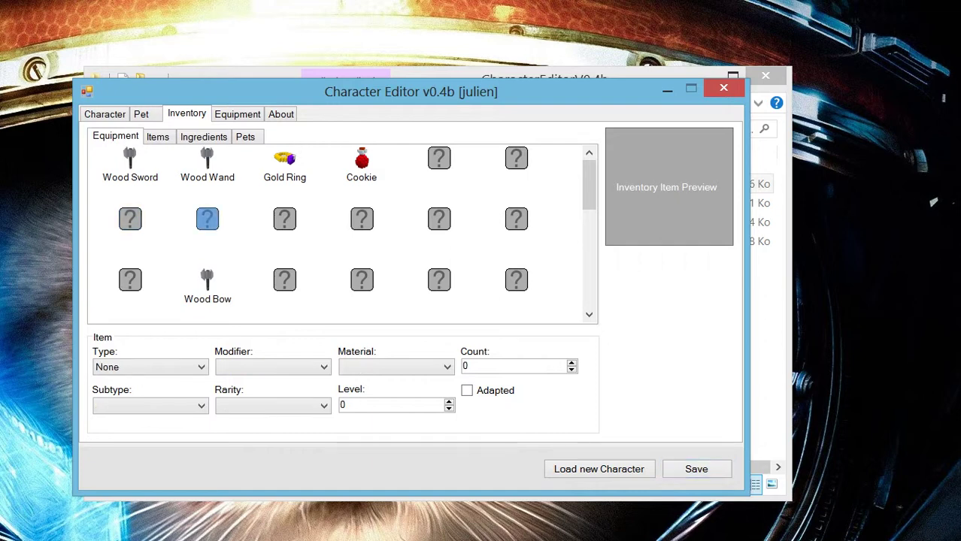
click(130, 220)
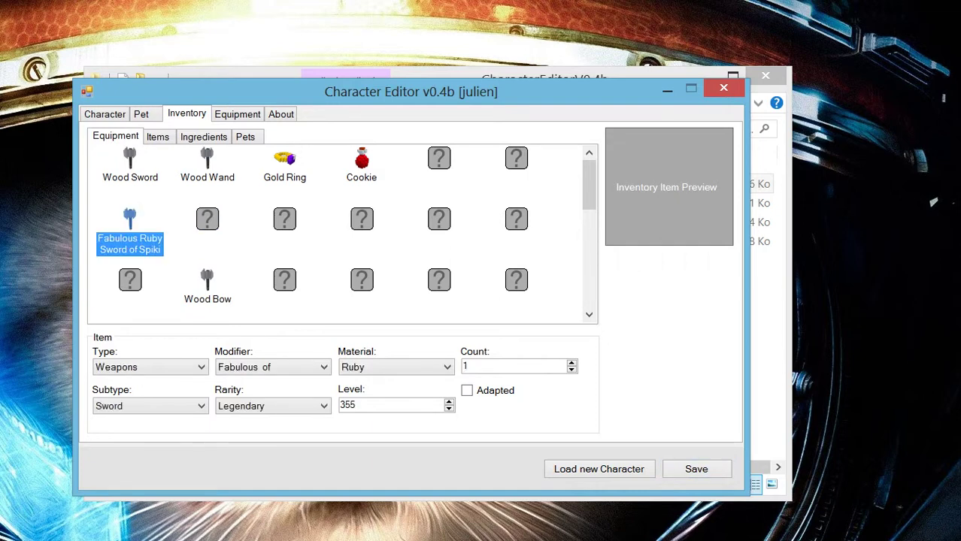
Set the rarity of the consumable in the first row's fifth slot to Normal and save the character.
click(439, 159)
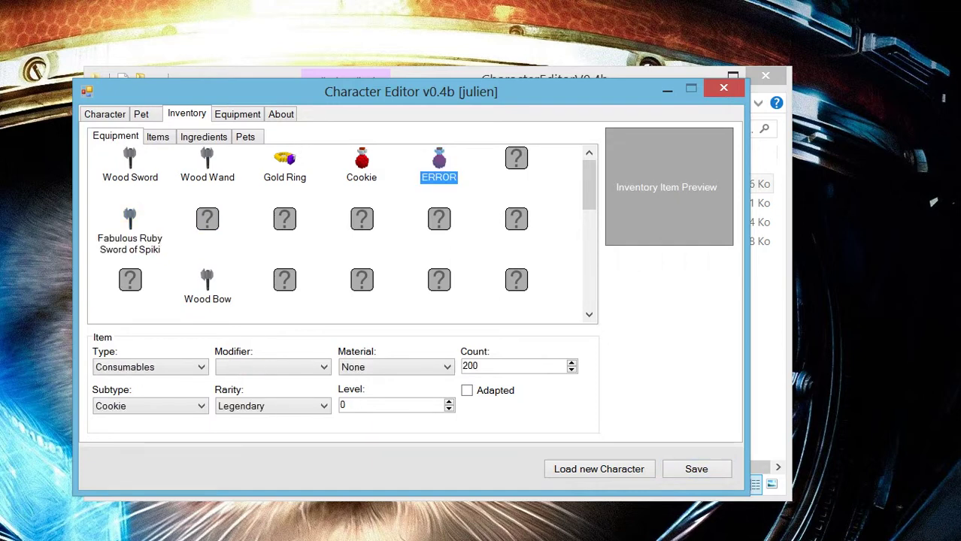
click(516, 159)
click(439, 159)
click(272, 406)
click(273, 421)
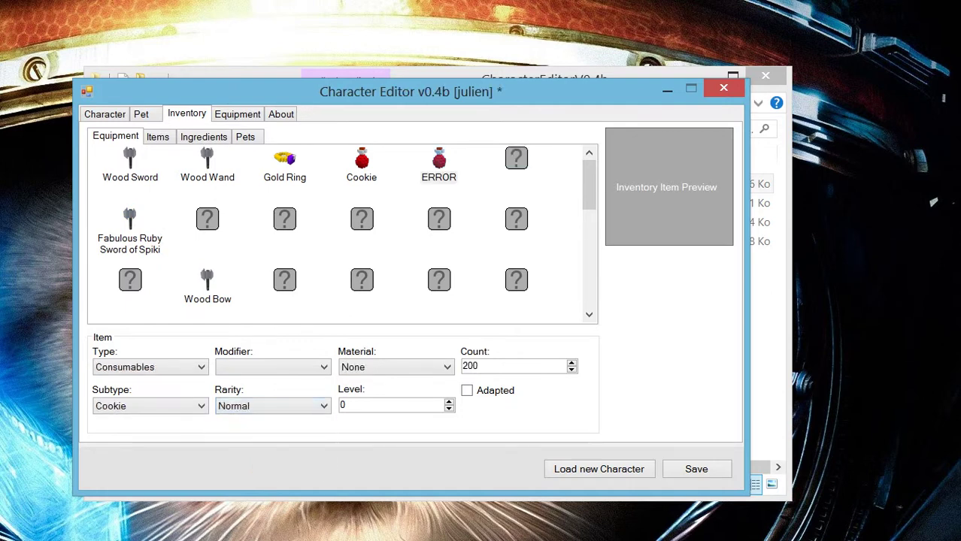
click(273, 406)
click(273, 407)
click(696, 469)
Set the fifth-slot consumable's type to None, save the character, and reselect the slot, dismissing the exception dialog.
click(516, 159)
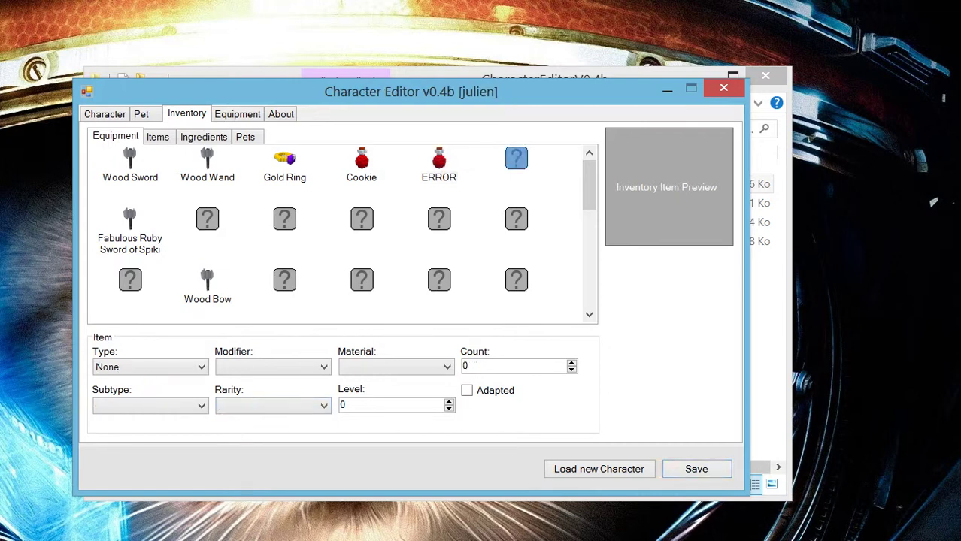
click(439, 158)
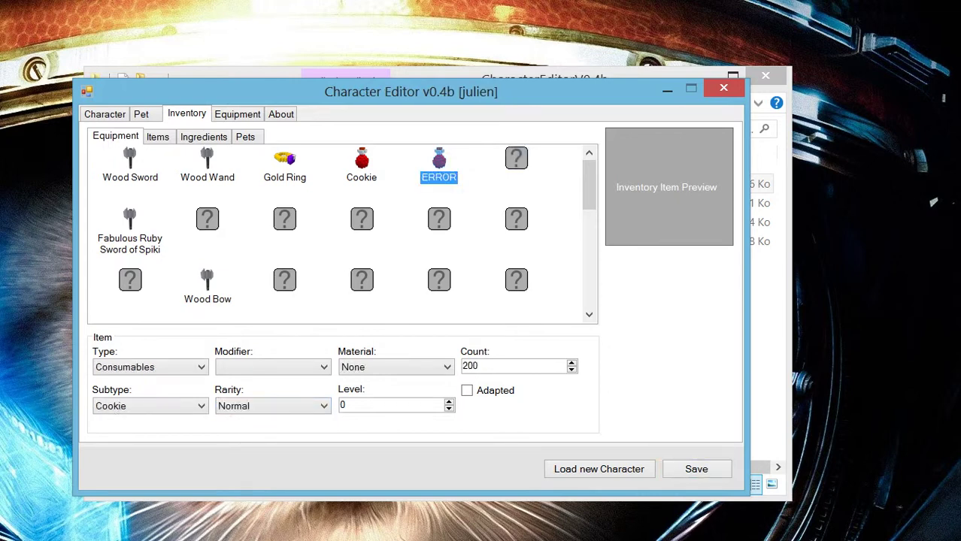
click(150, 368)
click(143, 381)
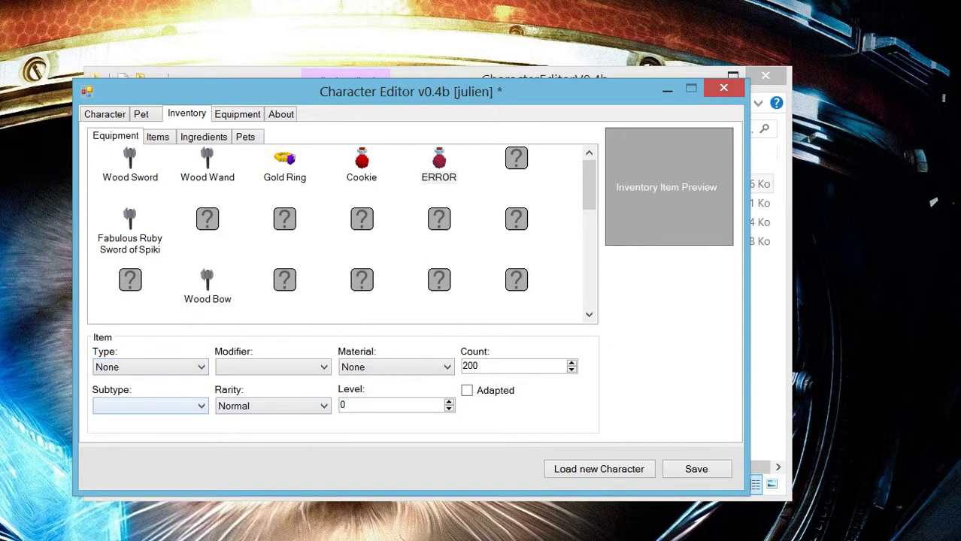
click(696, 469)
click(517, 159)
click(439, 158)
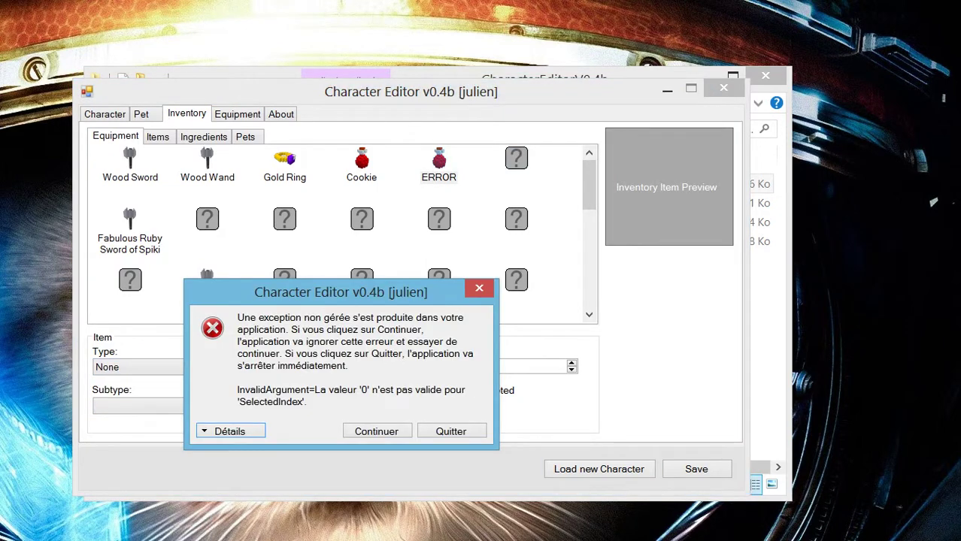
click(478, 289)
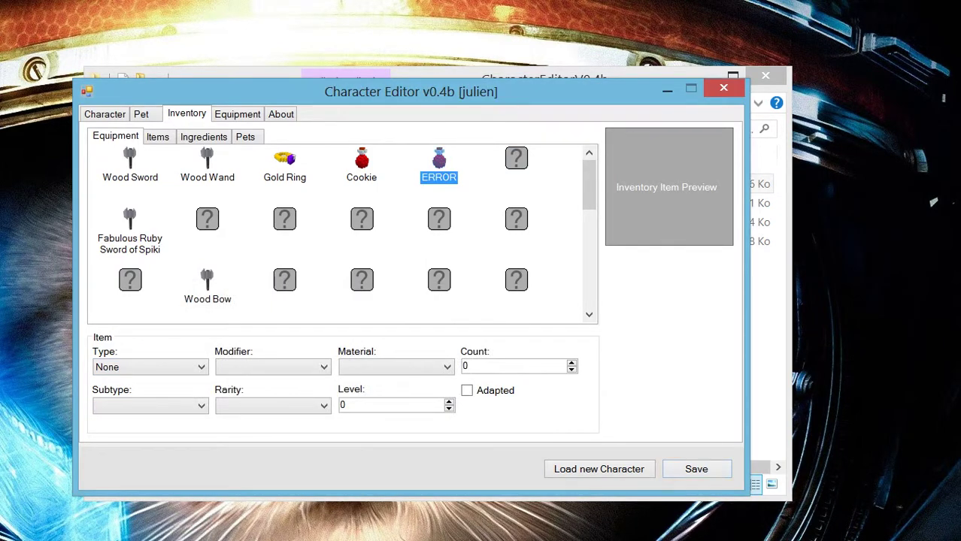
Save the character again and try to reload the fifth-slot item's properties, closing the exception dialog.
click(696, 469)
click(516, 159)
click(439, 159)
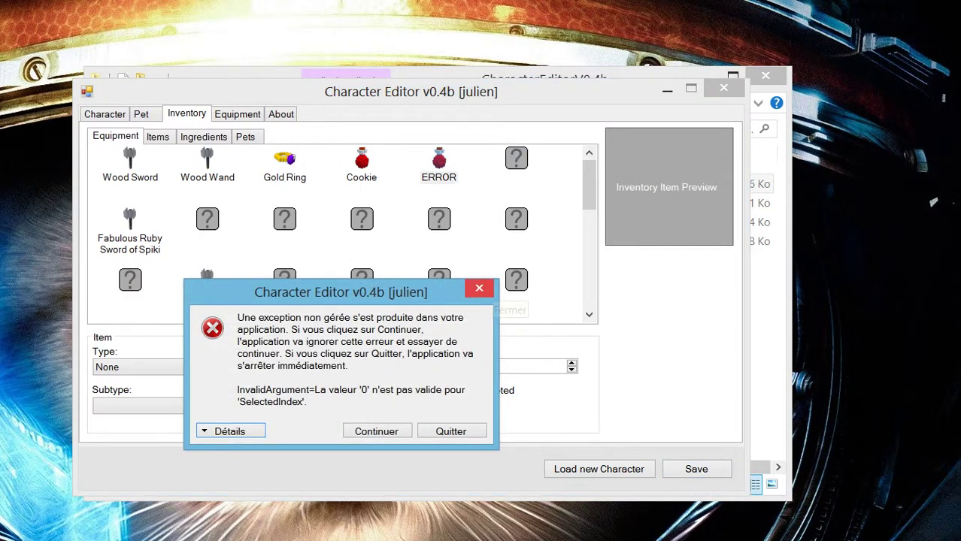
click(479, 288)
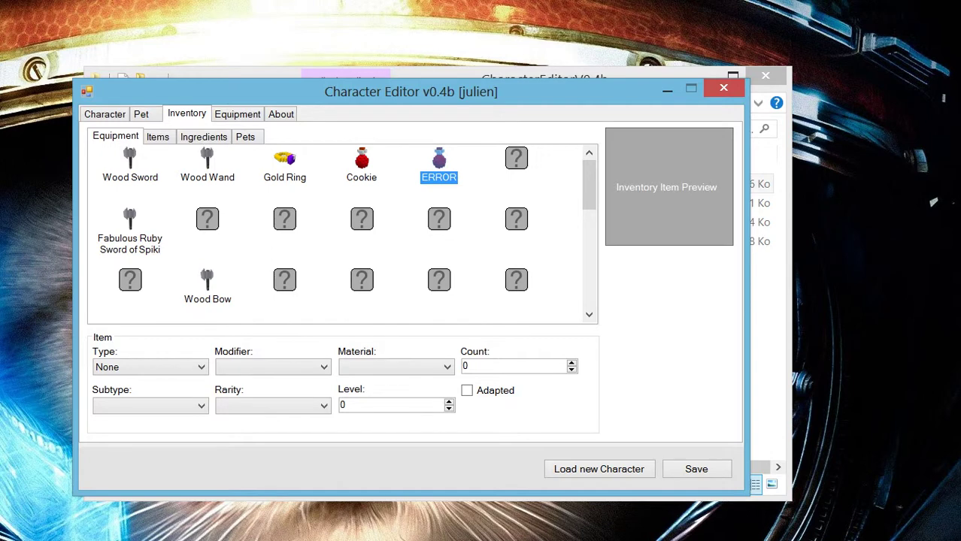
Try to set the faulty fifth-slot item's count to 1 and select the empty sixth slot, dismissing the exception dialog.
double_click(466, 366)
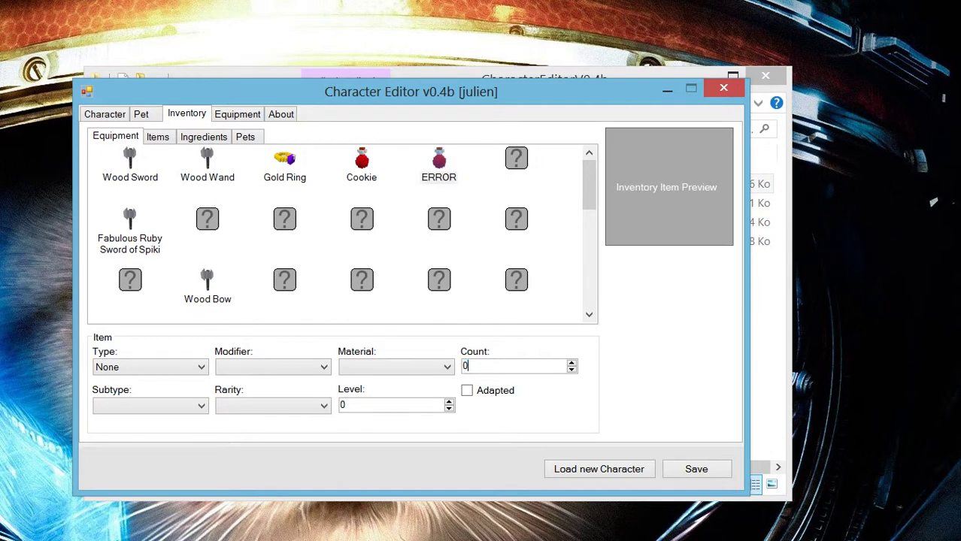
text(1)
click(516, 159)
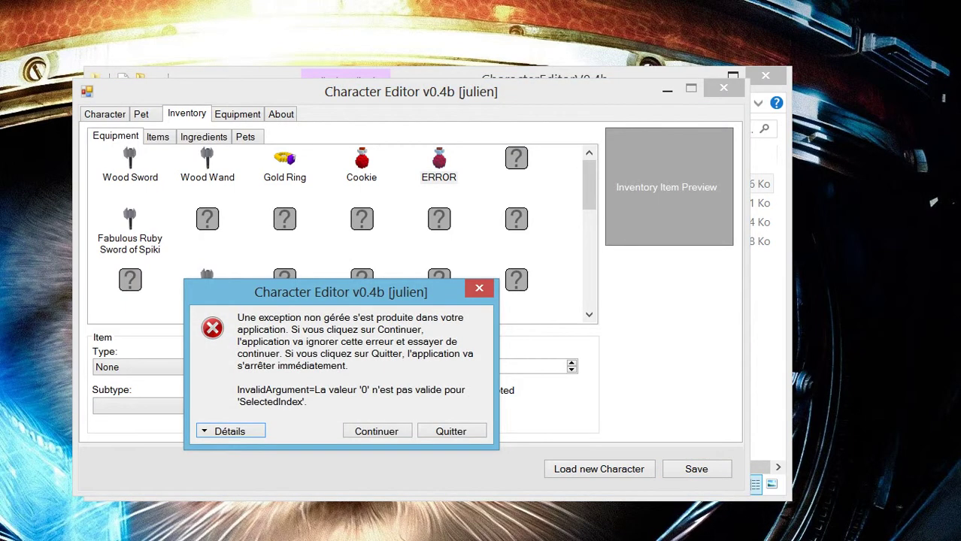
key(Return)
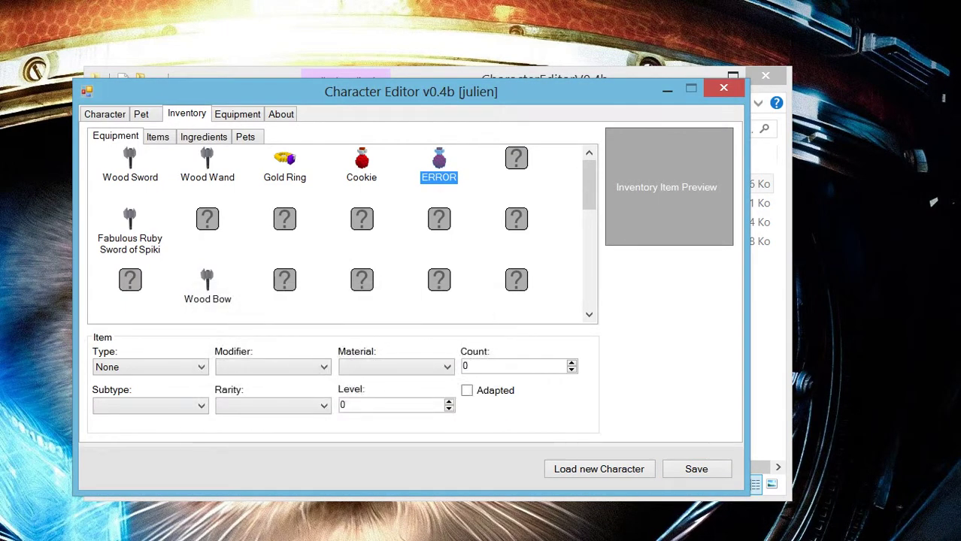
Try to choose a rarity, subtype and material for the faulty fifth-slot item, and reselect its slot.
click(273, 406)
click(272, 406)
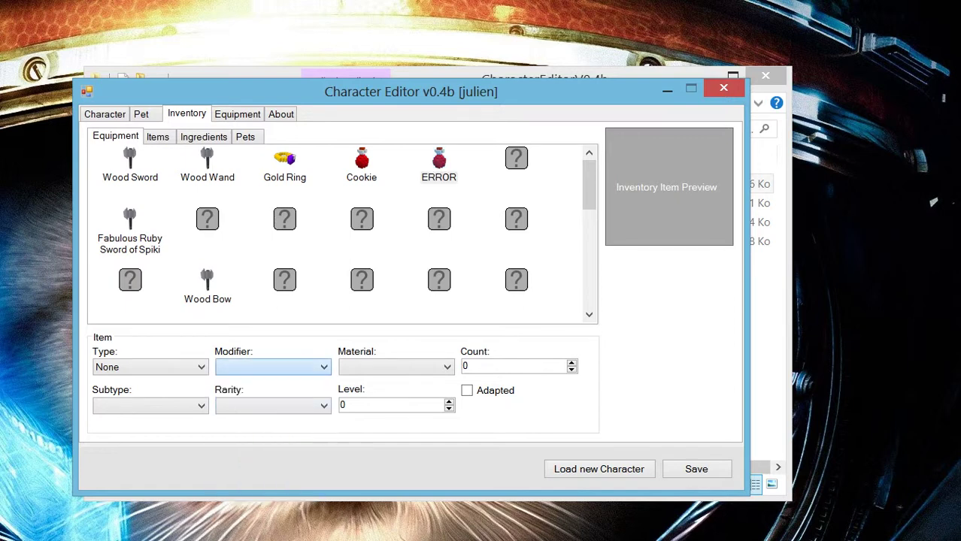
click(151, 406)
click(150, 406)
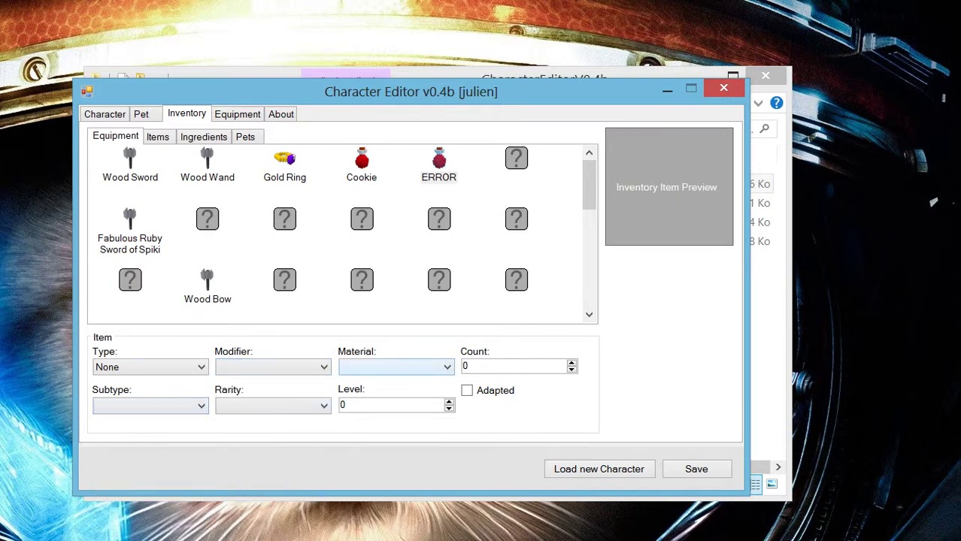
click(396, 367)
click(396, 368)
click(439, 164)
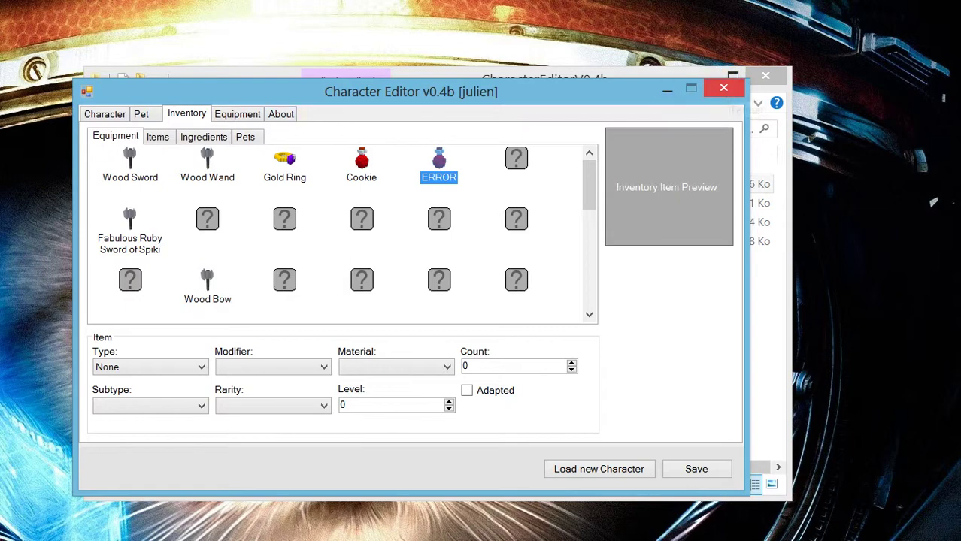
Close the character editor and its CharacterEditorV0.4b folder, open the cube world folder and launch the Cube application.
click(723, 88)
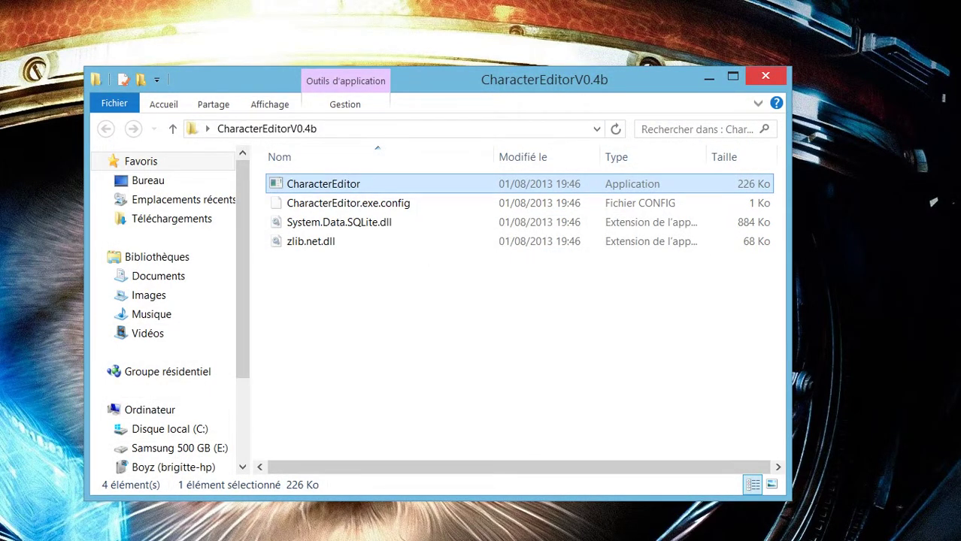
click(765, 76)
double_click(553, 257)
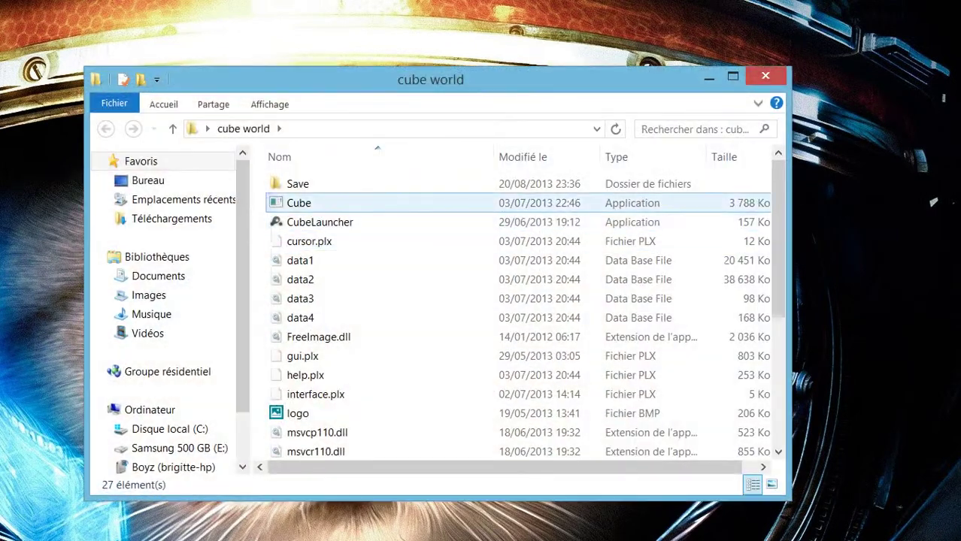
double_click(299, 203)
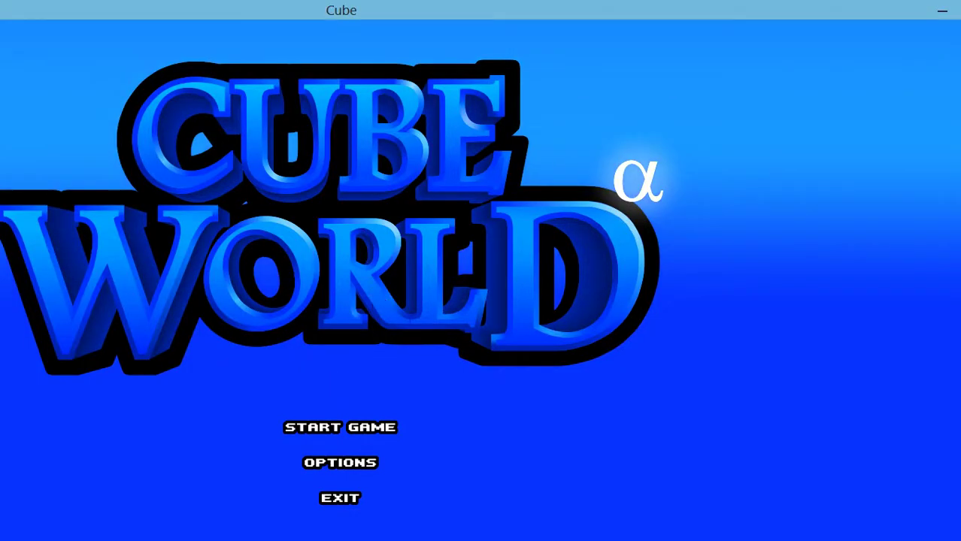
Restore the Cube game to a smaller window, start the game and enter the world with the level 389 human ranger.
click(960, 10)
click(442, 324)
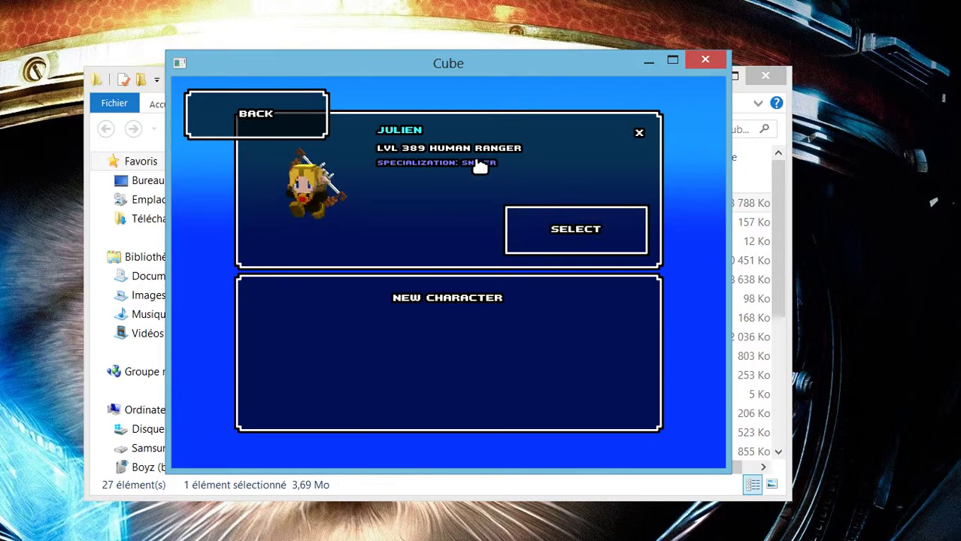
click(575, 248)
click(552, 225)
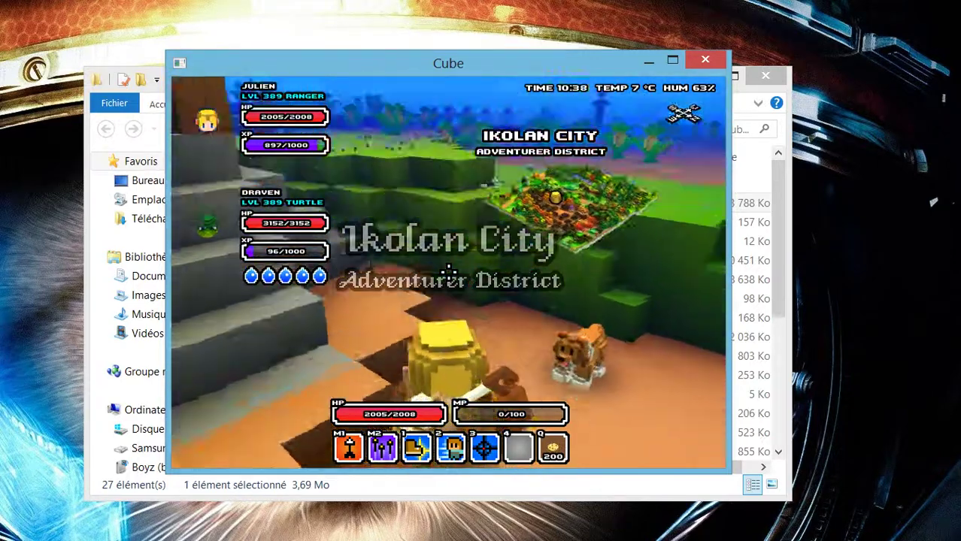
Look around Ikolan City at the renamed turtle pet and briefly check the crafting list.
click(449, 272)
right_click(449, 272)
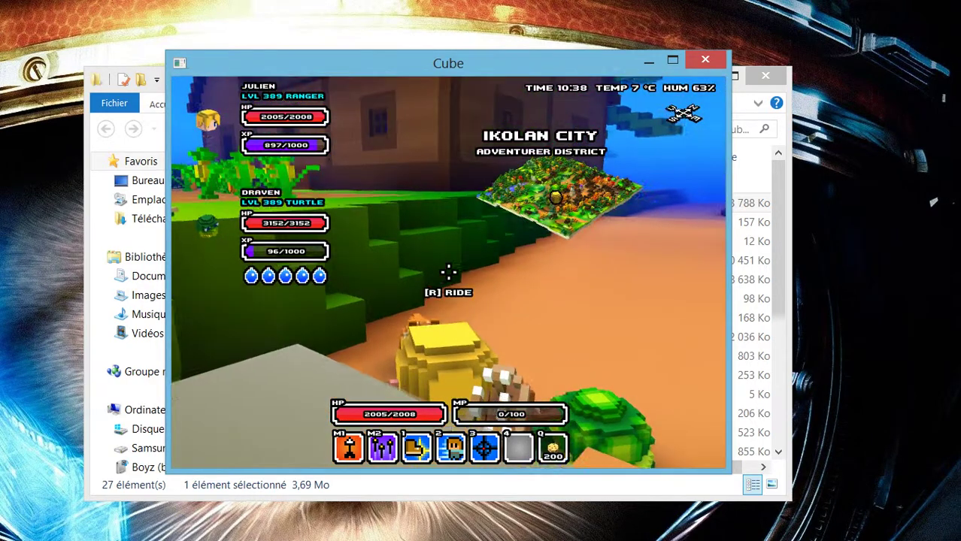
key(c)
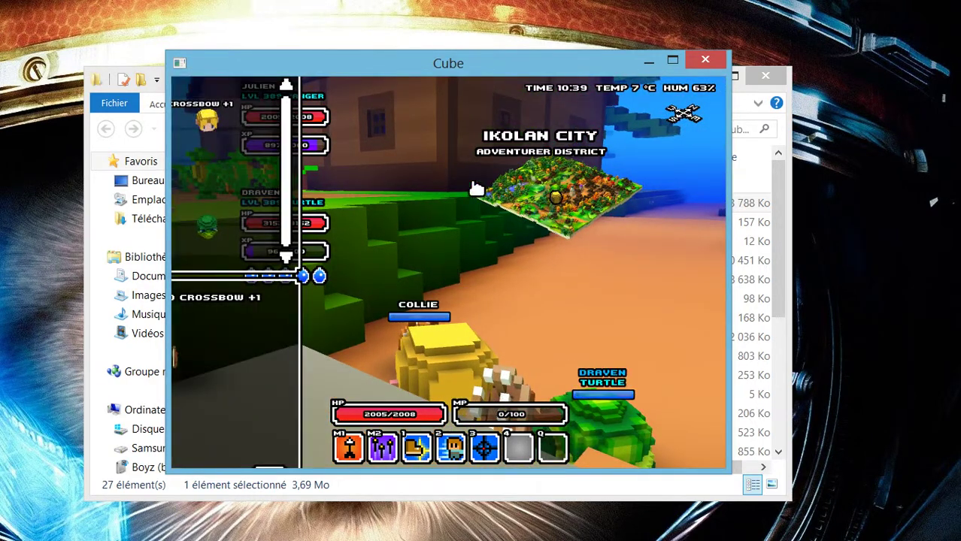
key(x)
key(x)
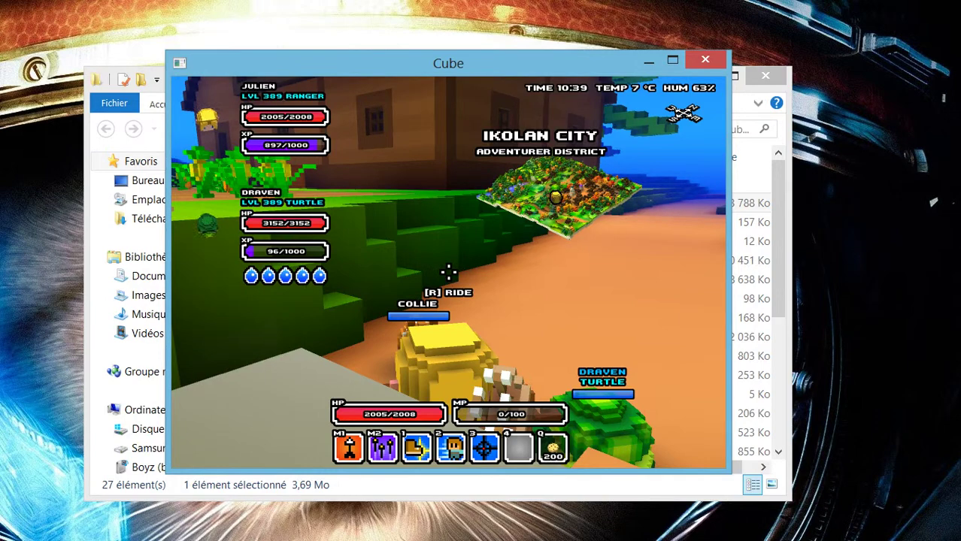
key(shift)
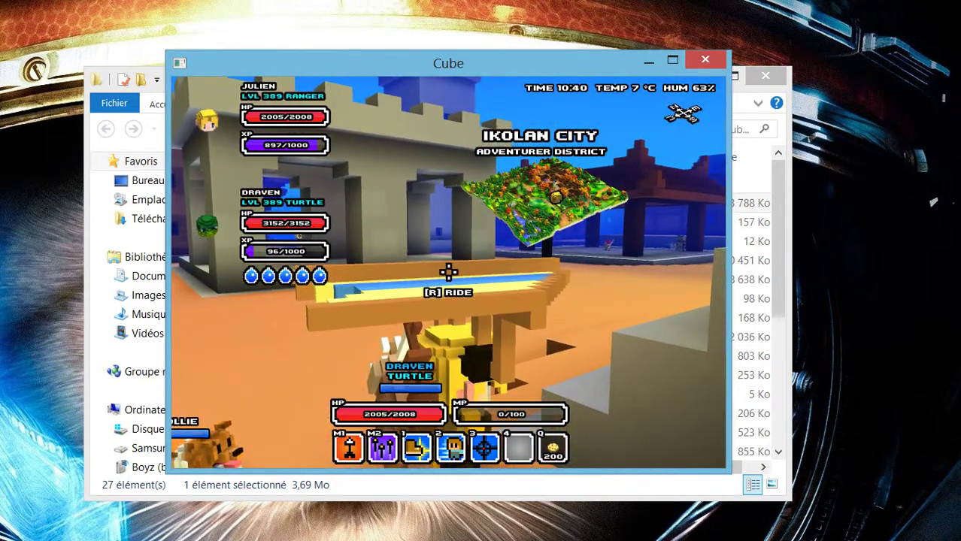
Examine the Fabulous Ruby Sword of Spiki's stats in the character's equipment inventory, and close the game.
key(i)
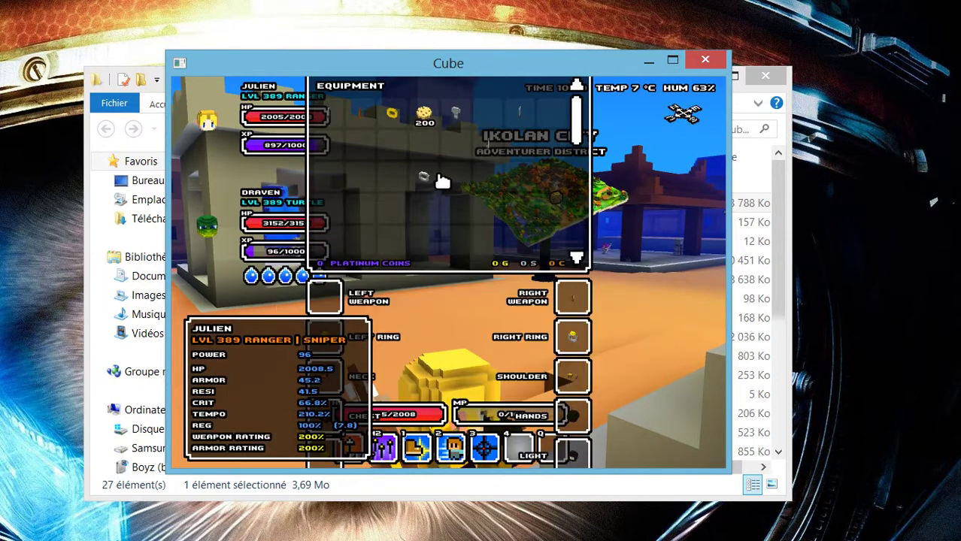
mouse_move(522, 110)
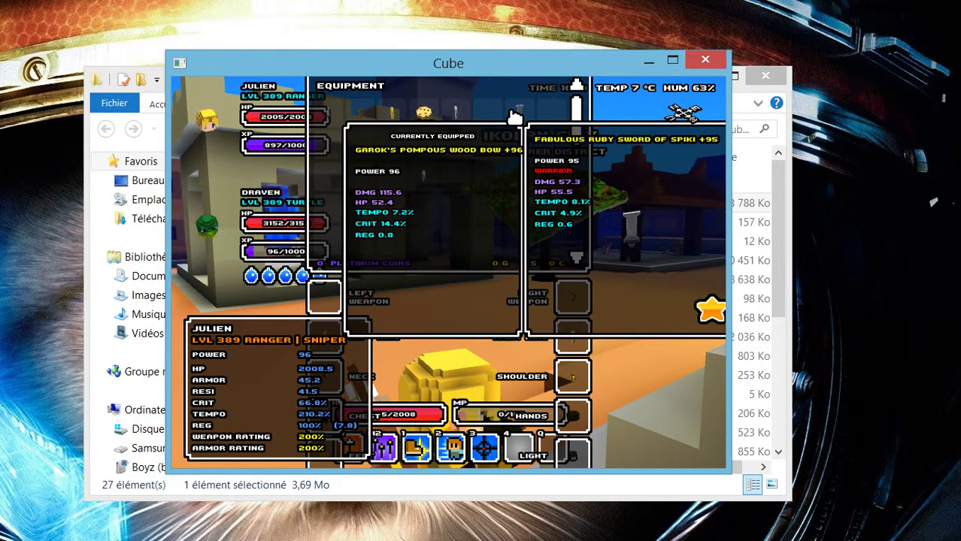
click(706, 60)
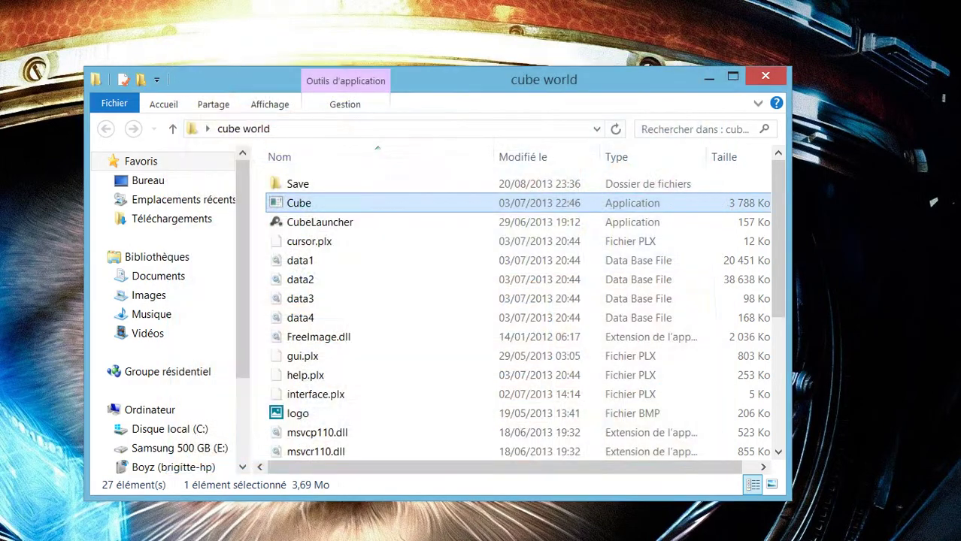